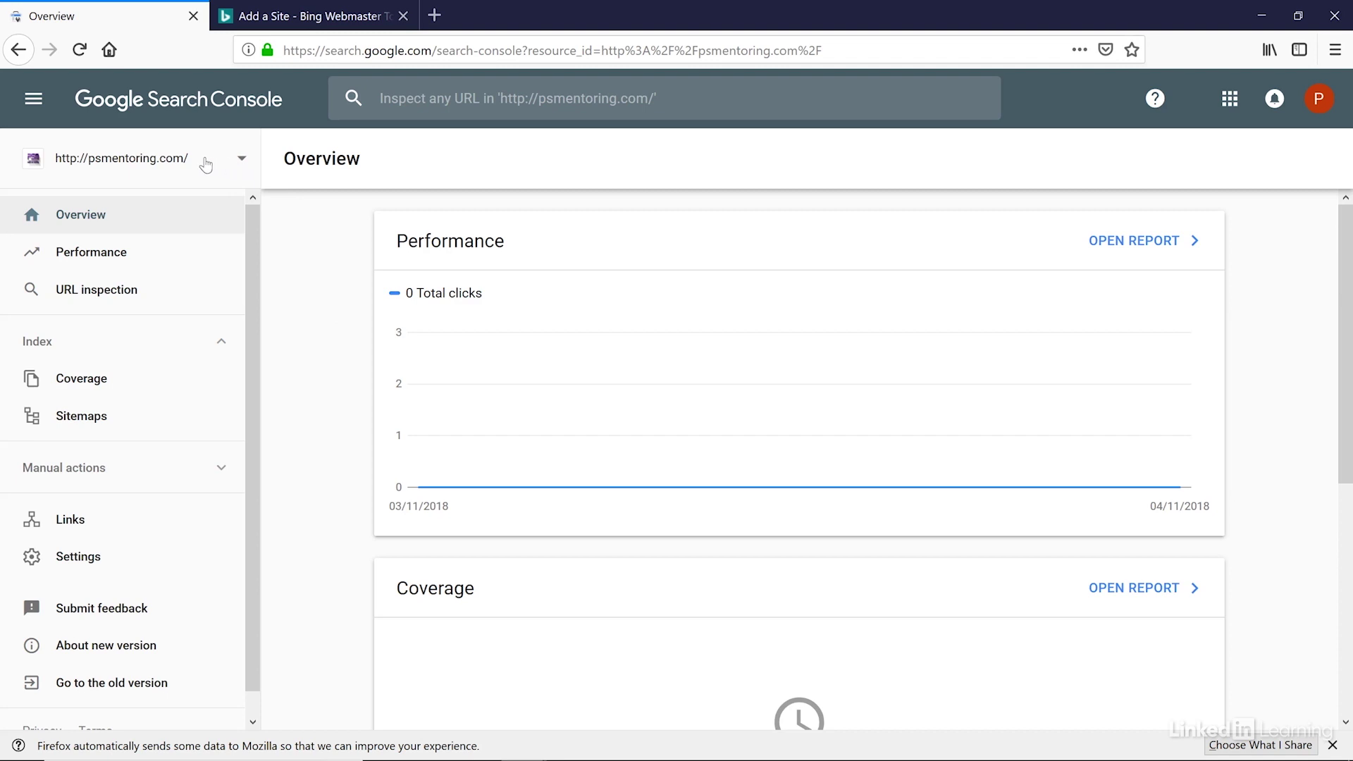
pyautogui.click(205, 165)
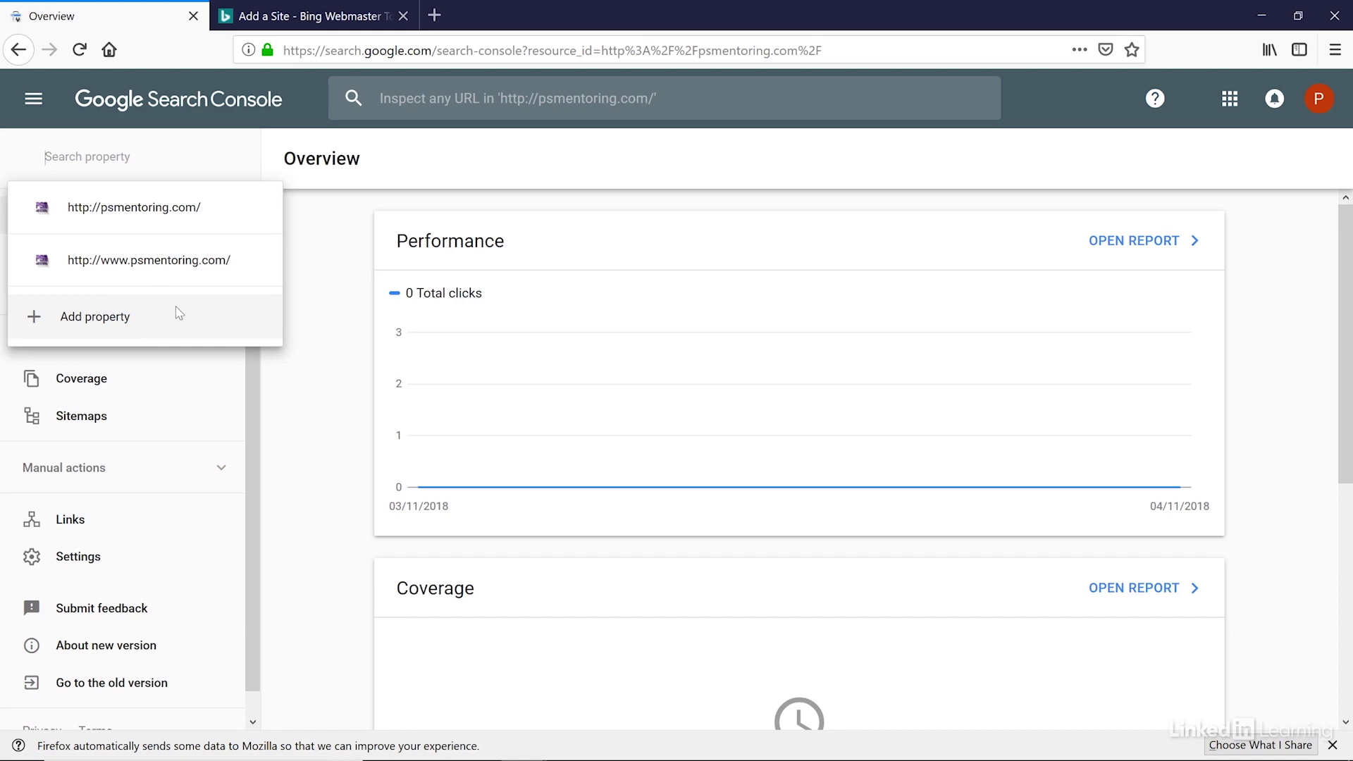
pyautogui.click(326, 280)
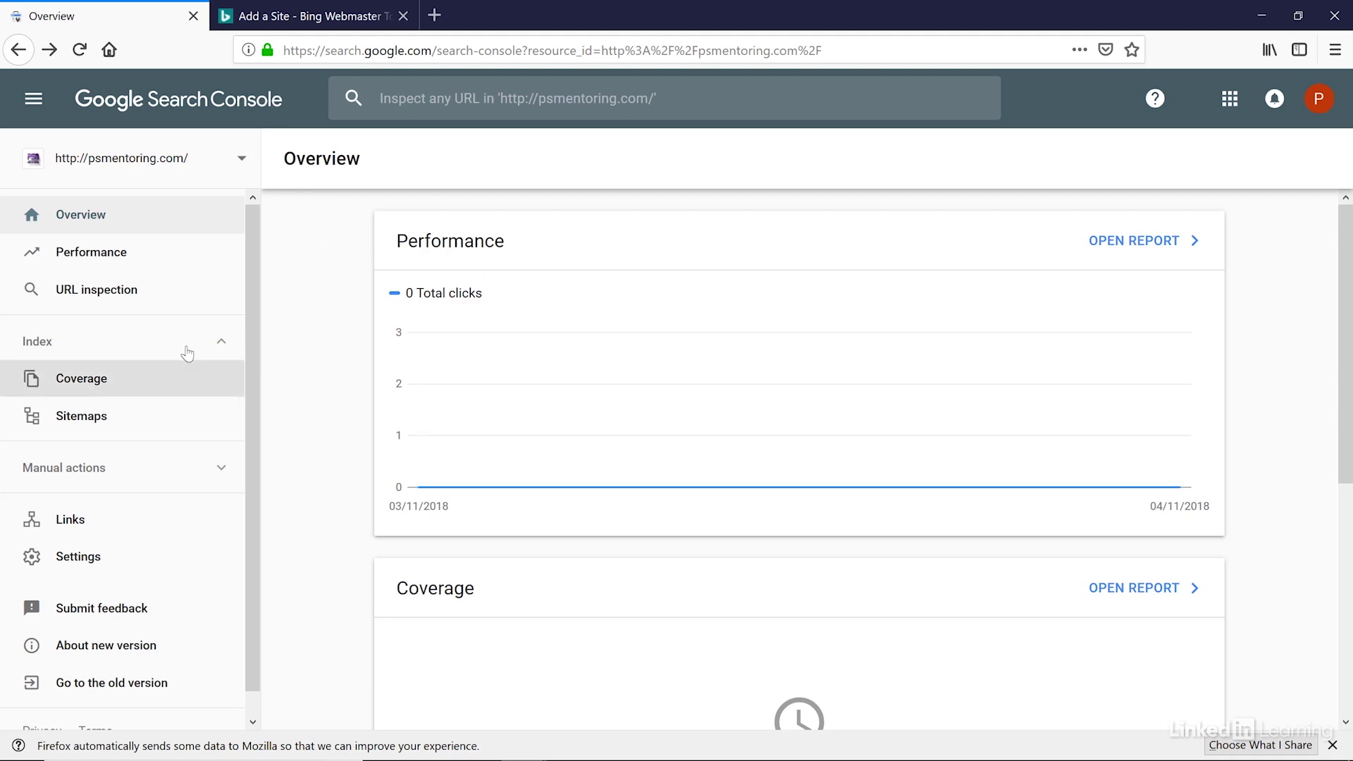
pyautogui.scroll(-4, 528, 414)
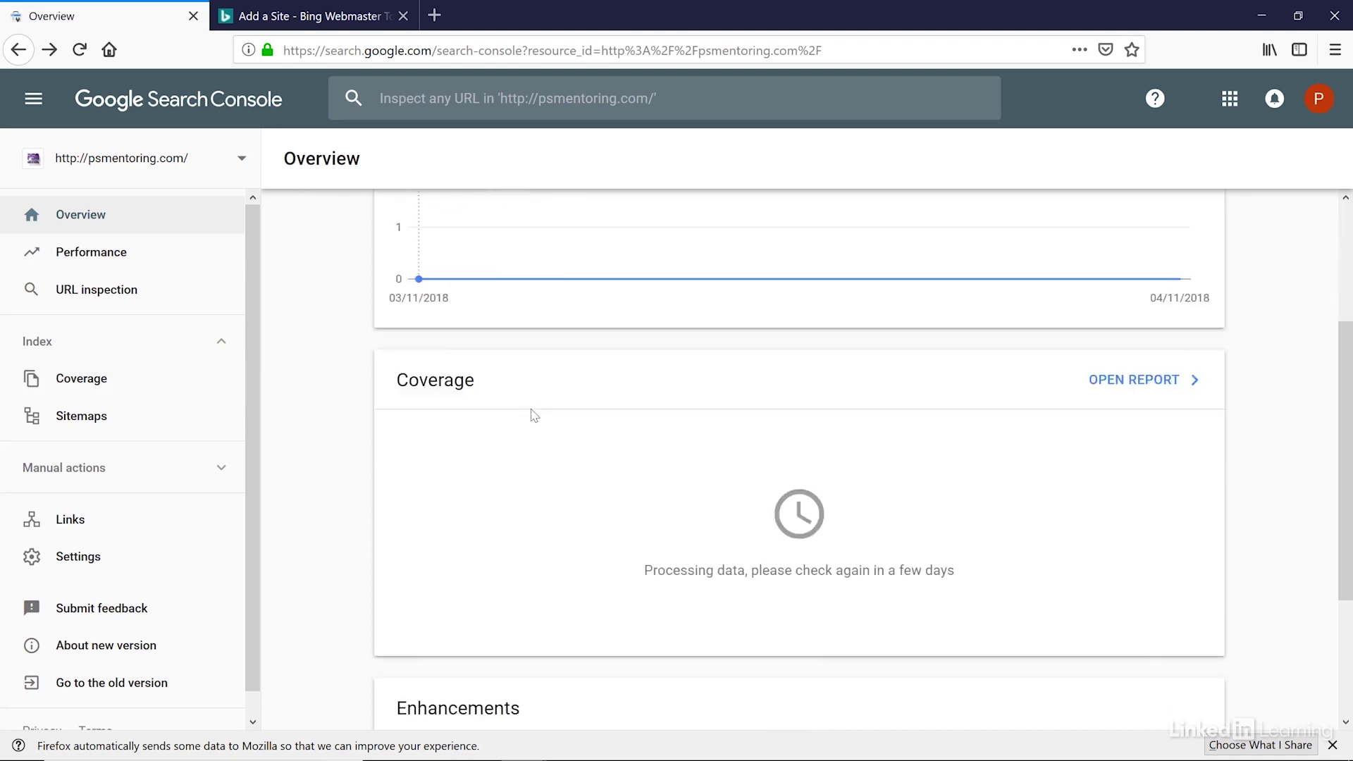
pyautogui.scroll(2, 533, 416)
pyautogui.scroll(2, 534, 415)
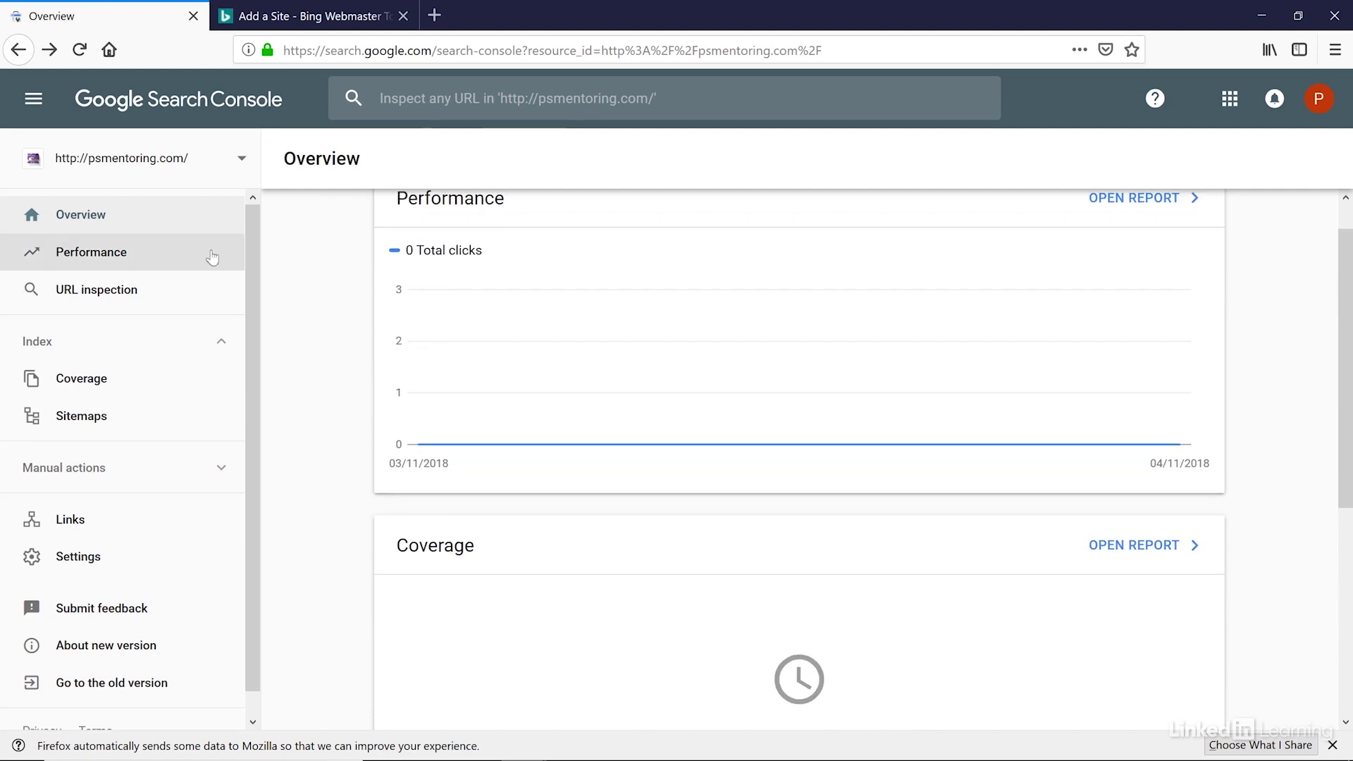
pyautogui.click(166, 257)
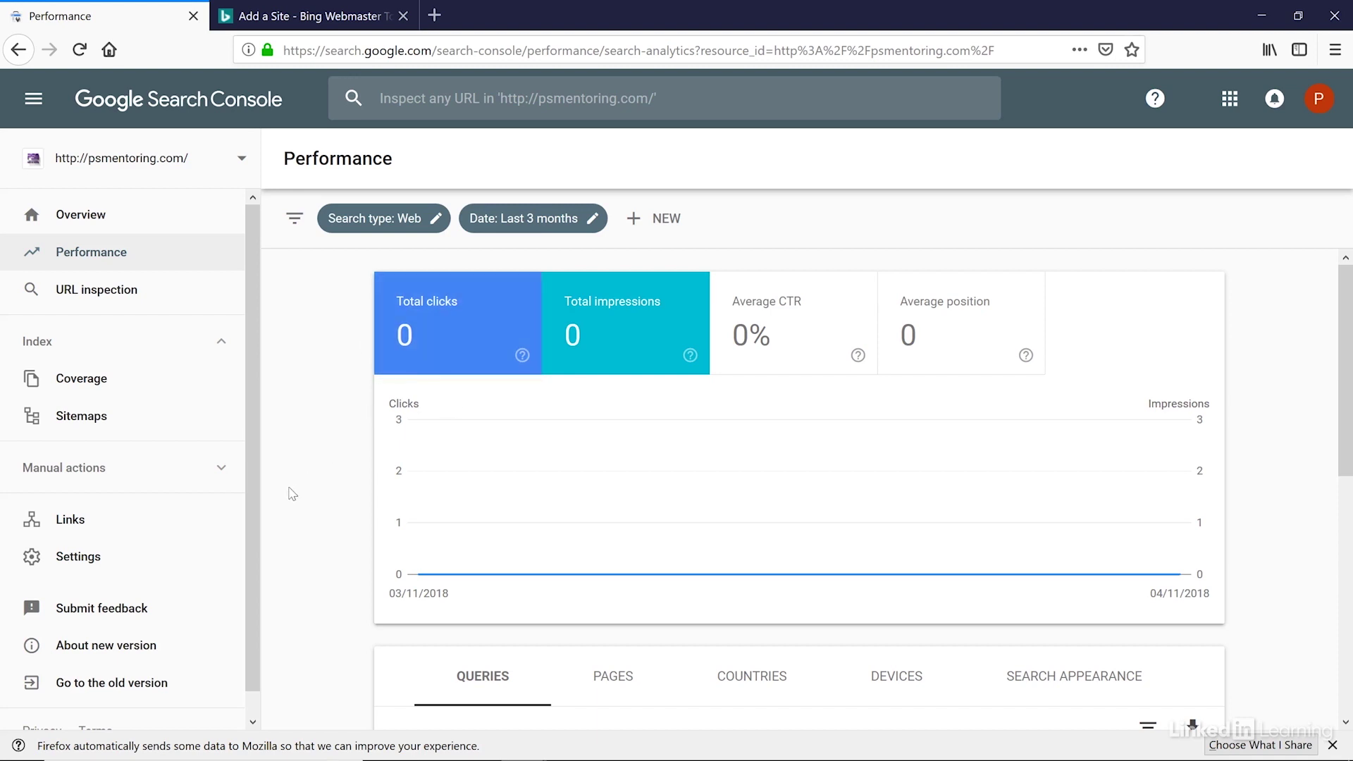
pyautogui.scroll(-2, 293, 491)
pyautogui.scroll(-3, 290, 498)
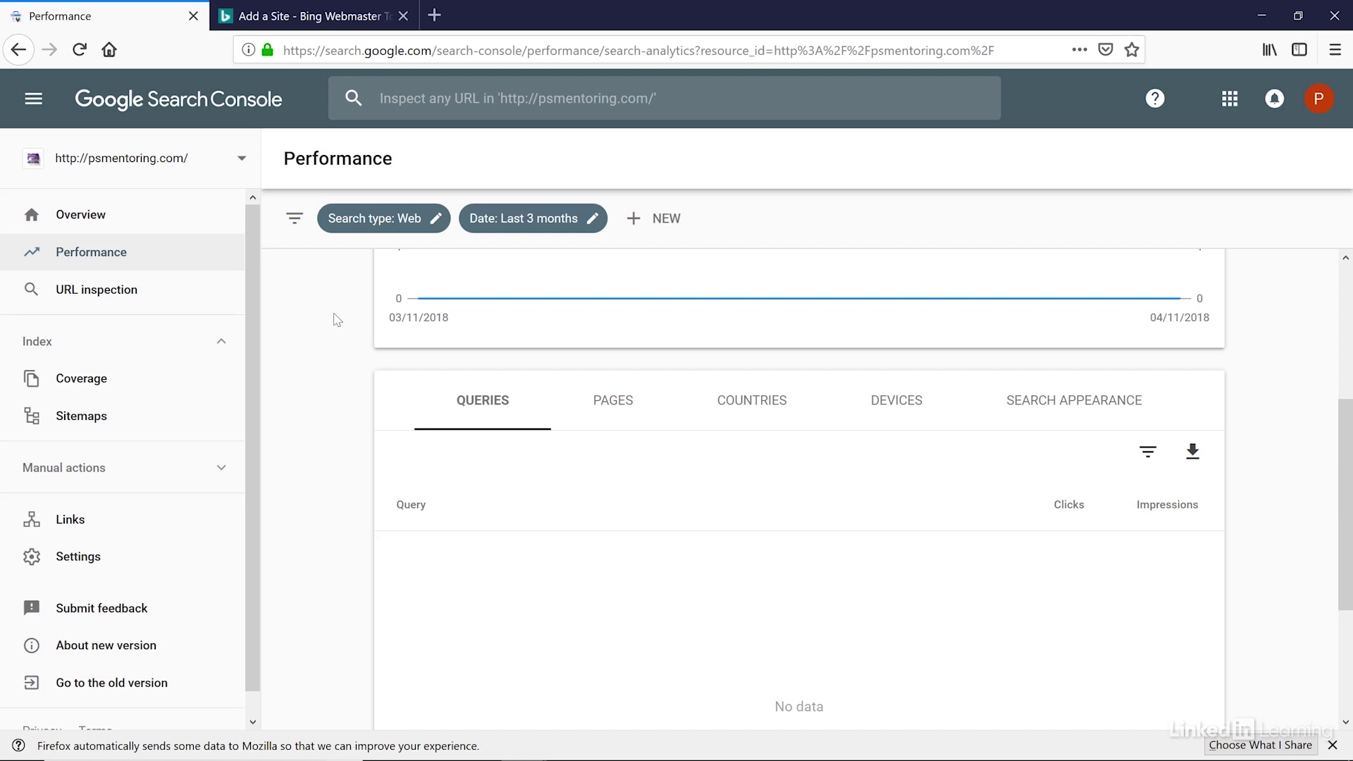
# Step: Go to the Sitemaps page and select the Enter sitemap URL field
pyautogui.click(117, 423)
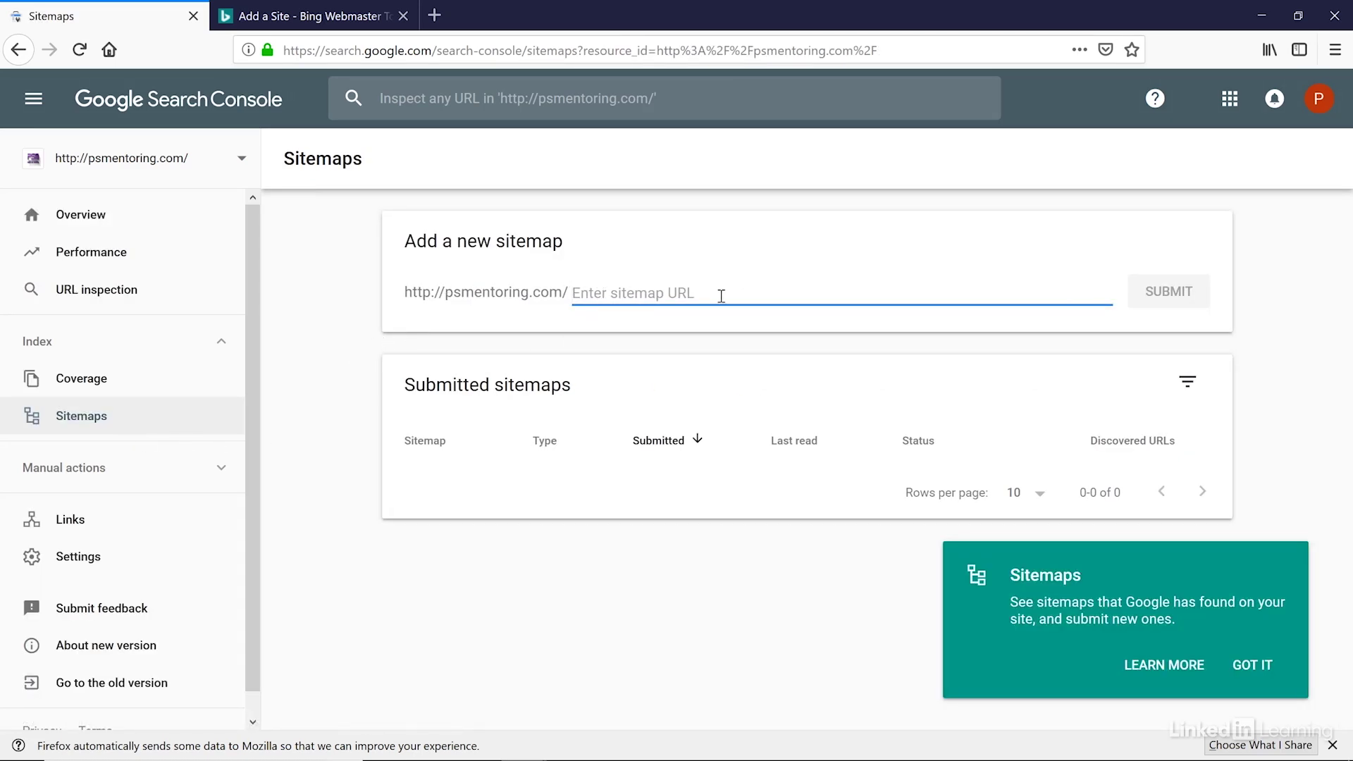
pyautogui.click(643, 297)
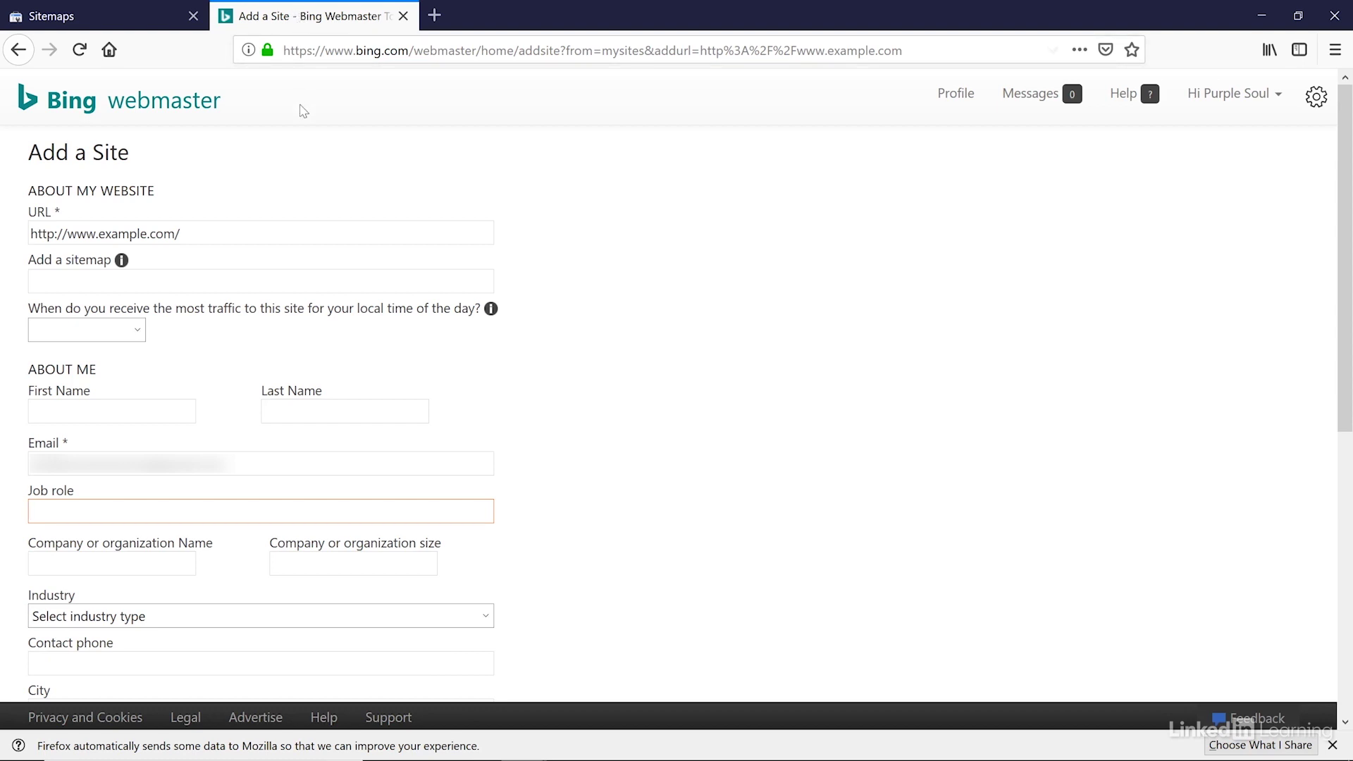
pyautogui.click(95, 280)
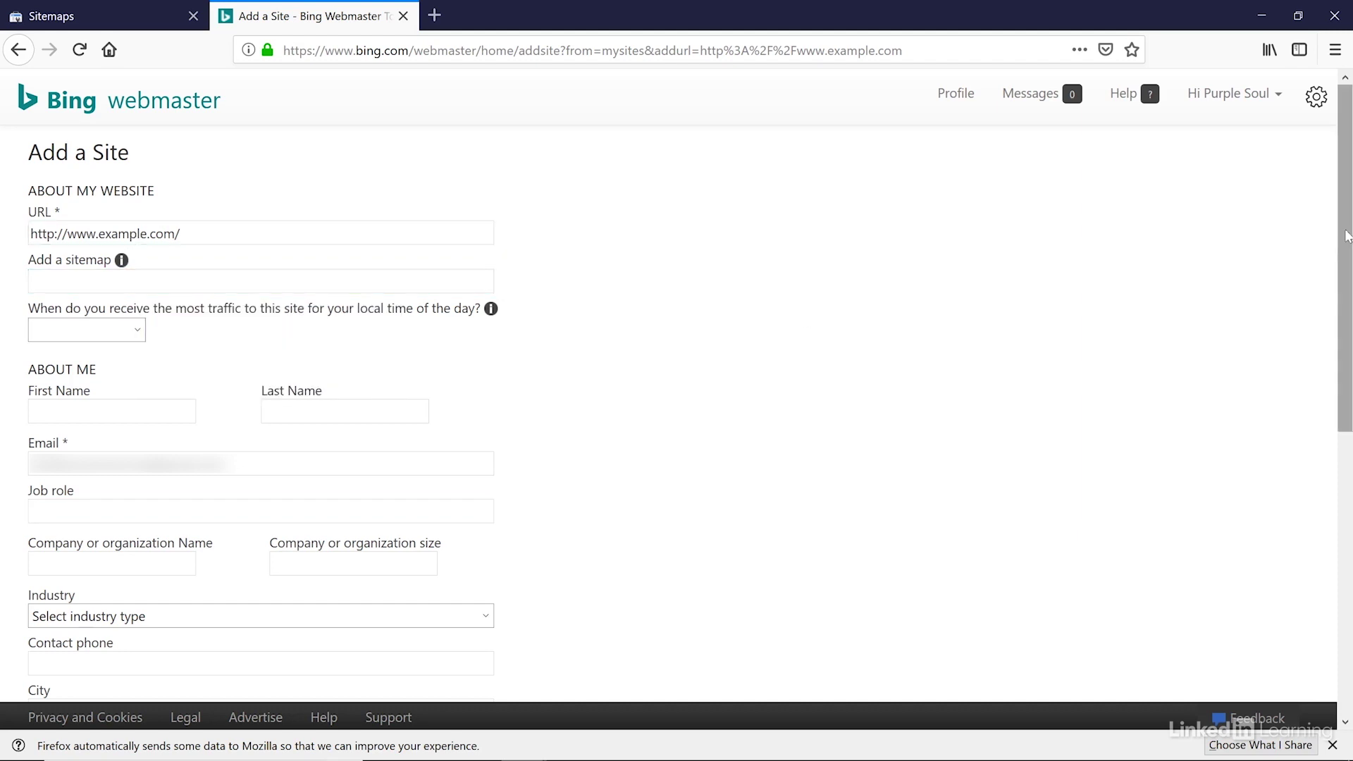
pyautogui.moveTo(1349, 239)
pyautogui.mouseDown()
pyautogui.moveTo(1349, 512)
pyautogui.moveTo(1313, 587)
pyautogui.mouseUp()
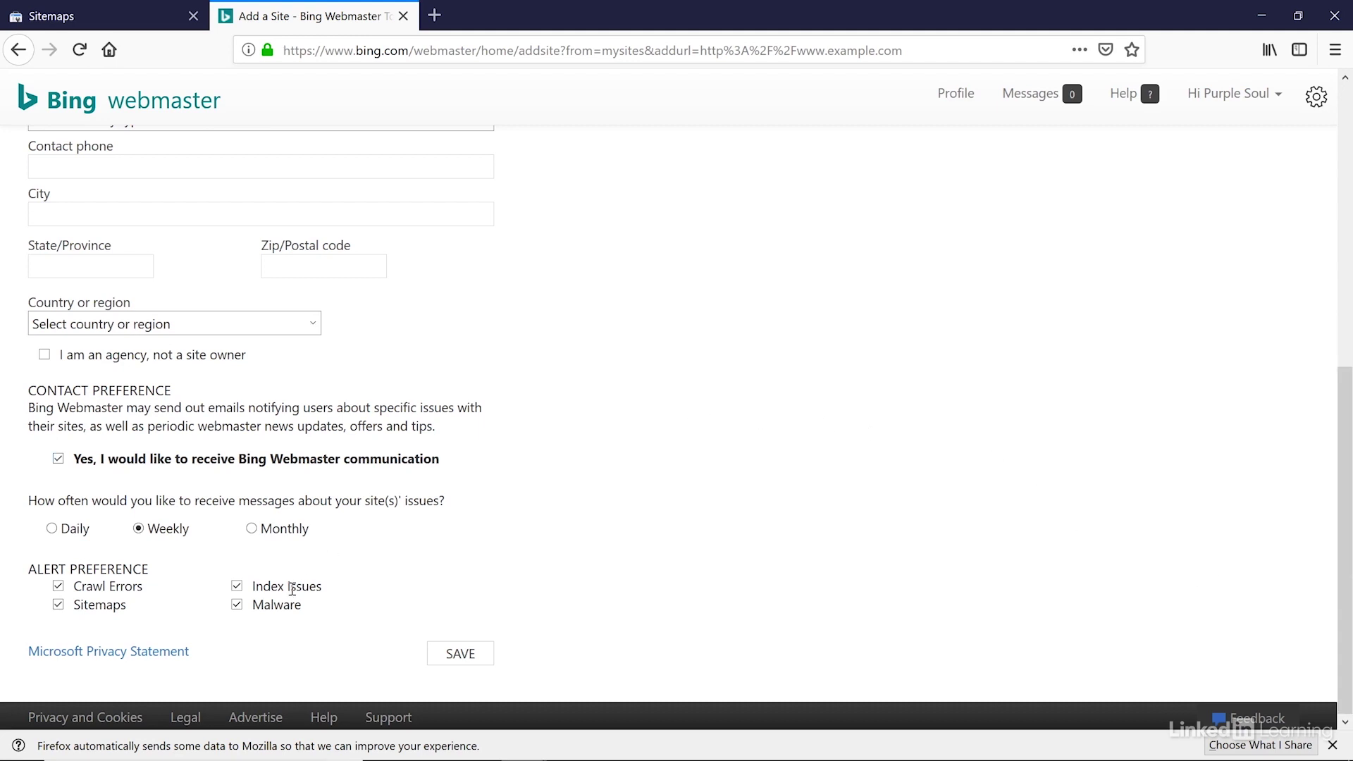